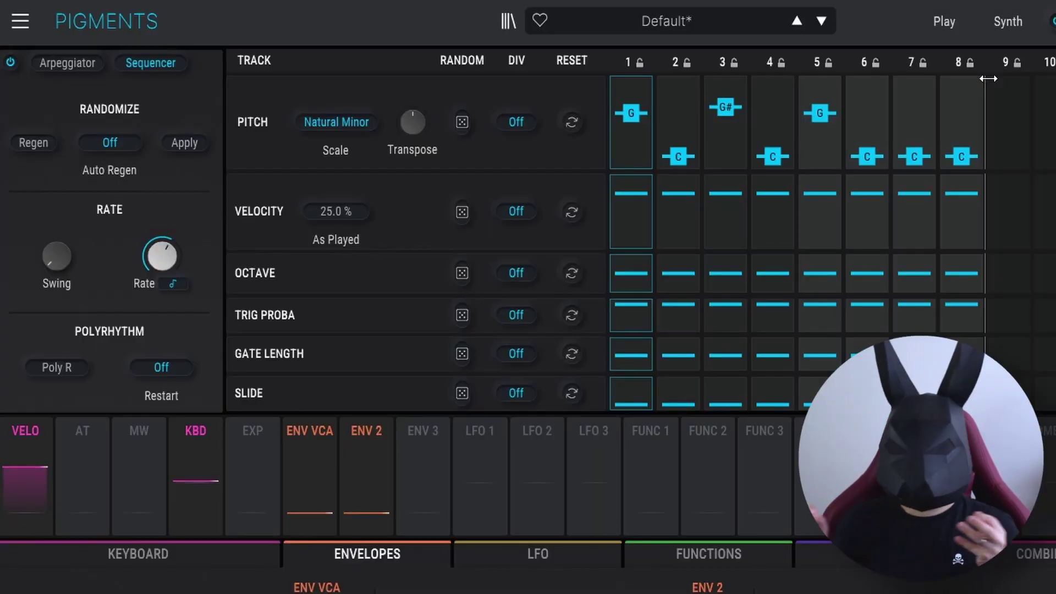
Step: Extend the sequence length and raise the octave value of step 3
{"action": "left_click_drag", "start_coordinate": [1034, 98], "coordinate": [1055, 98]}
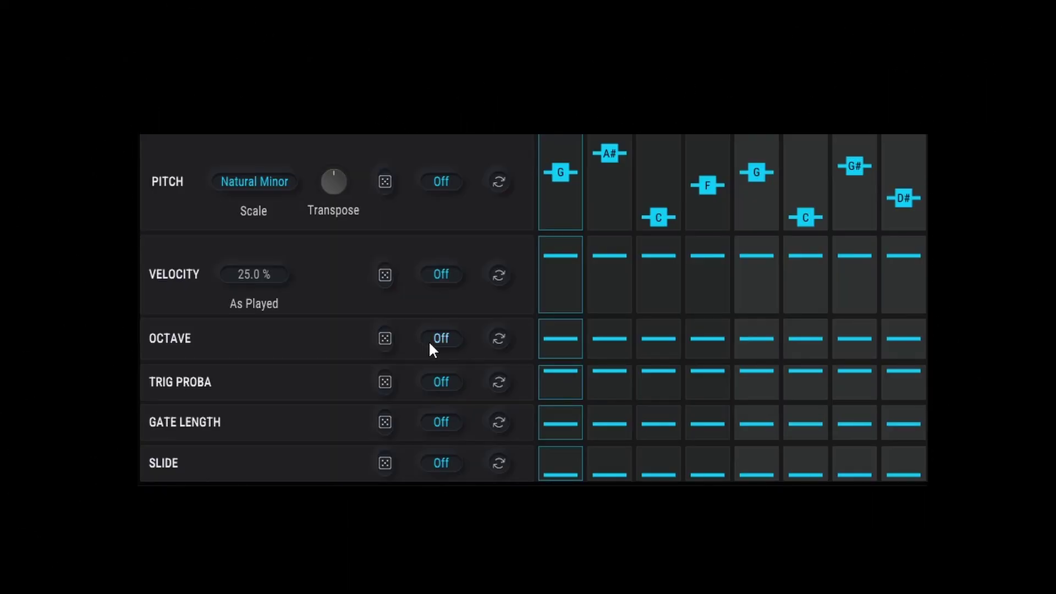
{"action": "mouse_move", "coordinate": [573, 338]}
{"action": "left_mouse_down"}
{"action": "mouse_move", "coordinate": [634, 129]}
{"action": "mouse_move", "coordinate": [570, 364]}
{"action": "left_mouse_up"}
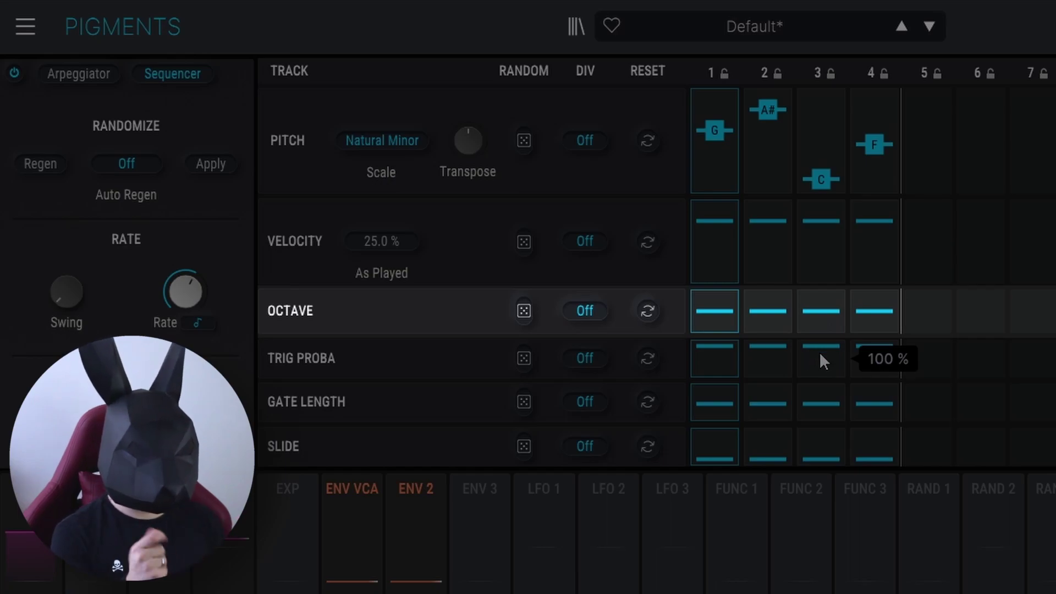
{"action": "left_click_drag", "start_coordinate": [824, 306], "coordinate": [830, 299]}
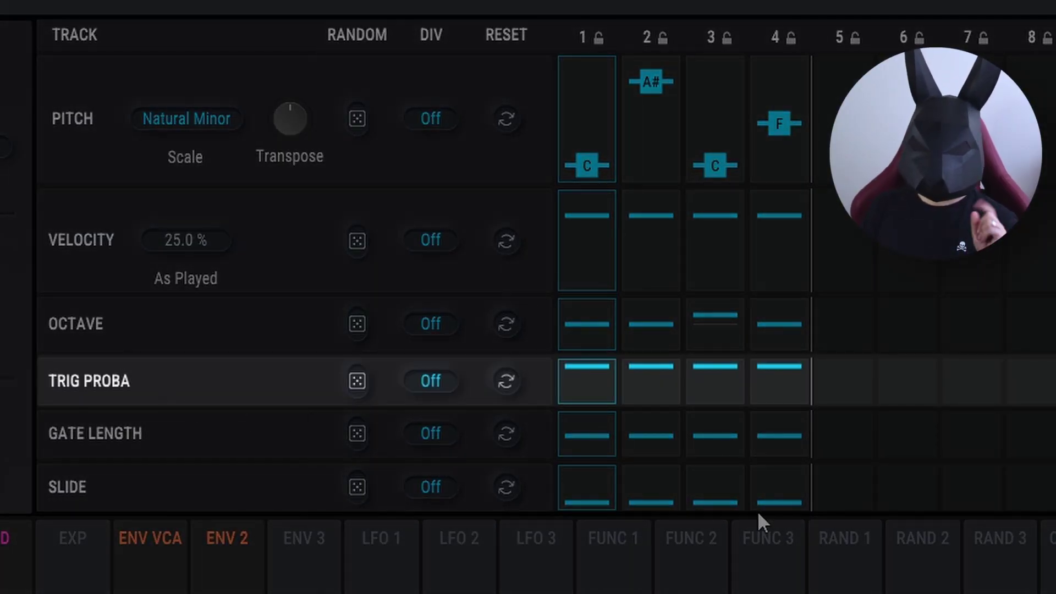
Step: Lower the trigger probability of step 2, and vary the gate lengths of steps 1 to 3
{"action": "left_click_drag", "start_coordinate": [658, 368], "coordinate": [658, 379]}
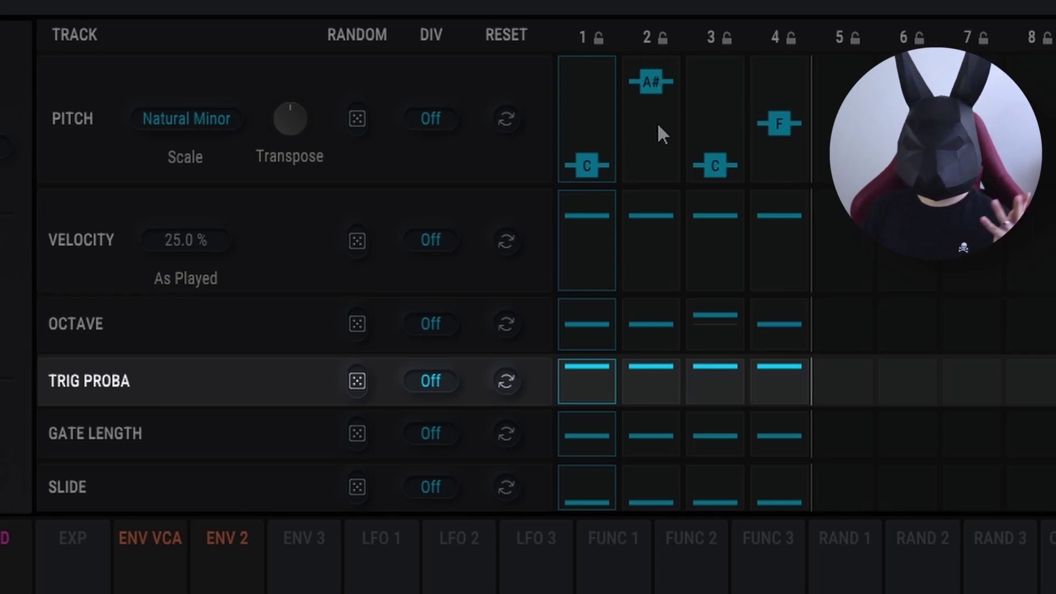
{"action": "left_click_drag", "start_coordinate": [648, 368], "coordinate": [649, 374]}
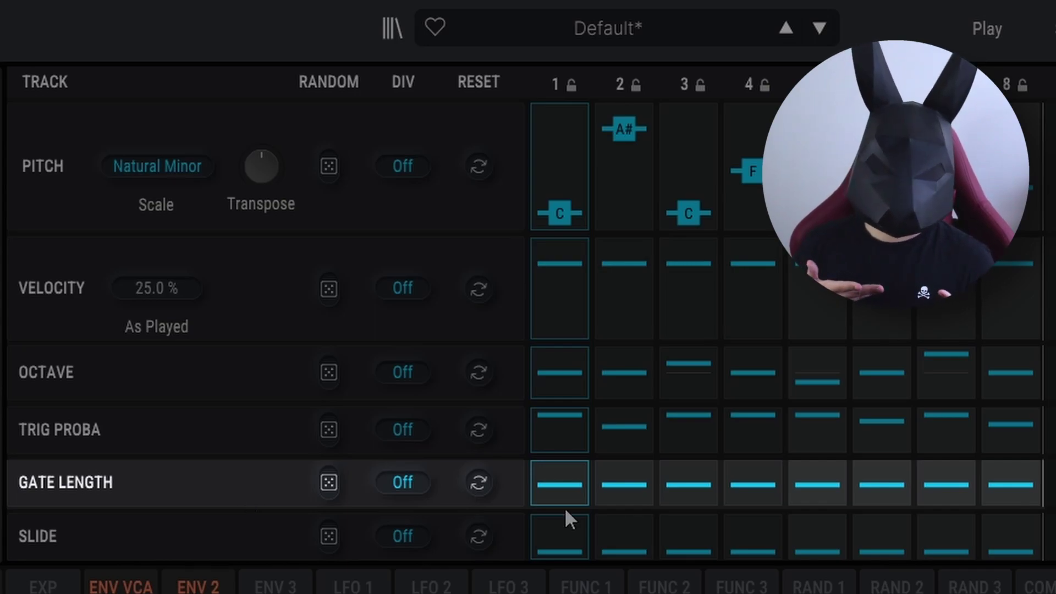
{"action": "left_click_drag", "start_coordinate": [561, 487], "coordinate": [562, 483]}
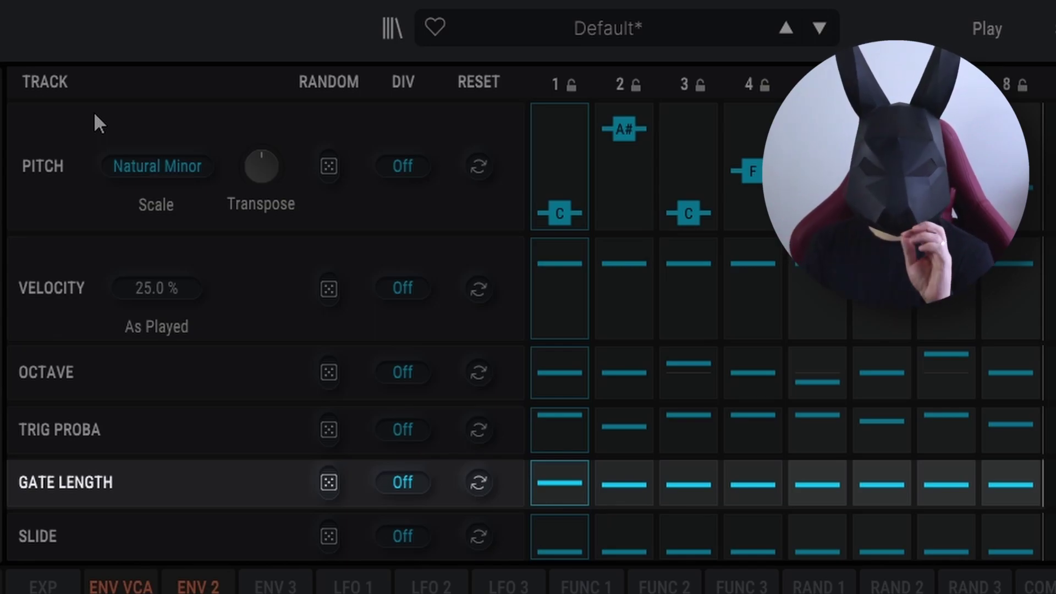
{"action": "left_click_drag", "start_coordinate": [642, 491], "coordinate": [642, 488]}
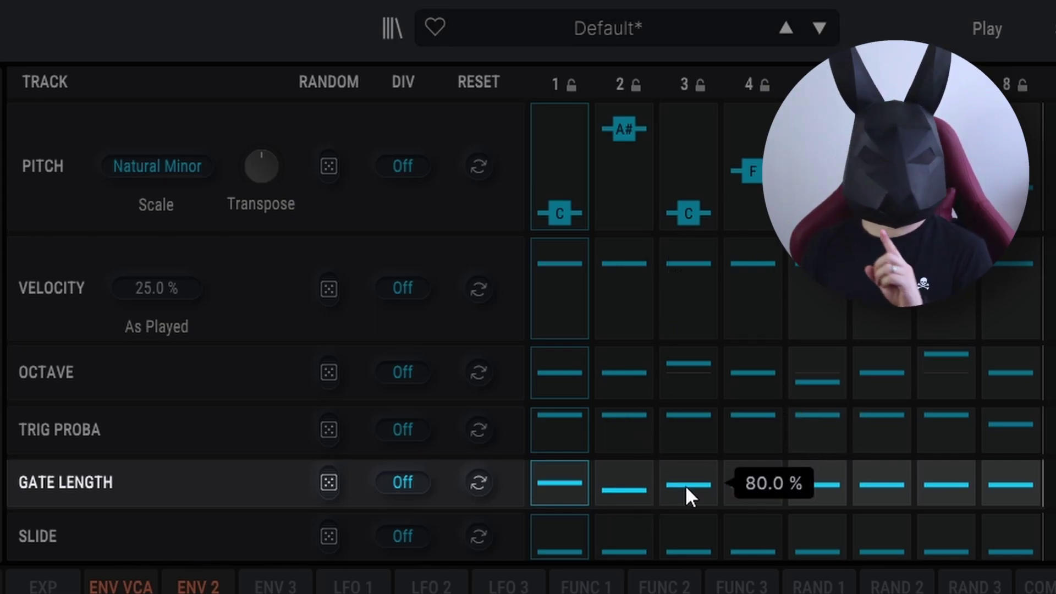
{"action": "left_click_drag", "start_coordinate": [685, 485], "coordinate": [695, 282]}
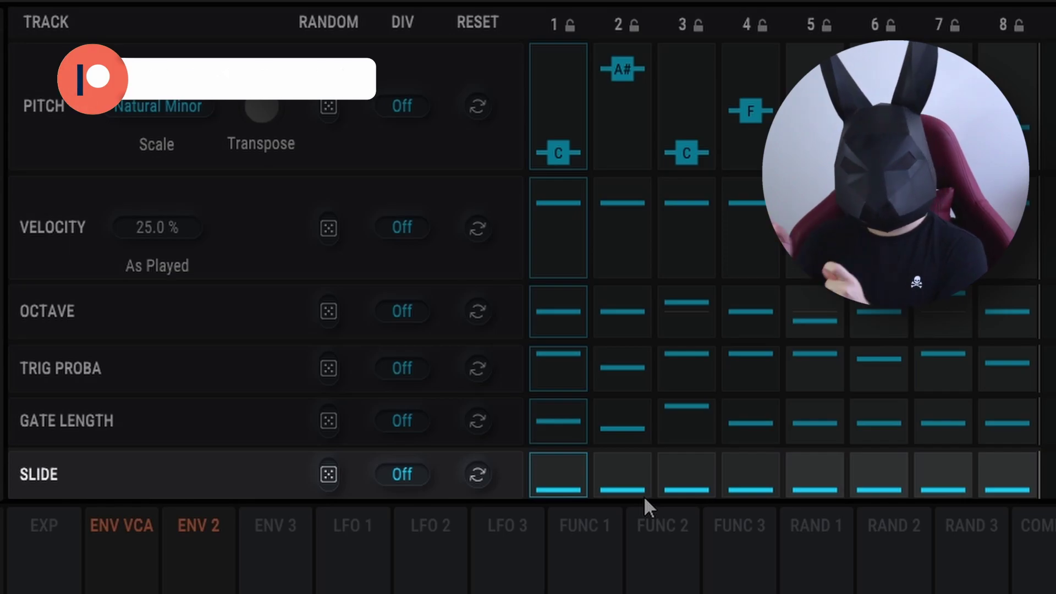
Step: Add a slide to step 2, and draw varied velocities across steps 2 to 8
{"action": "left_click_drag", "start_coordinate": [617, 488], "coordinate": [622, 488]}
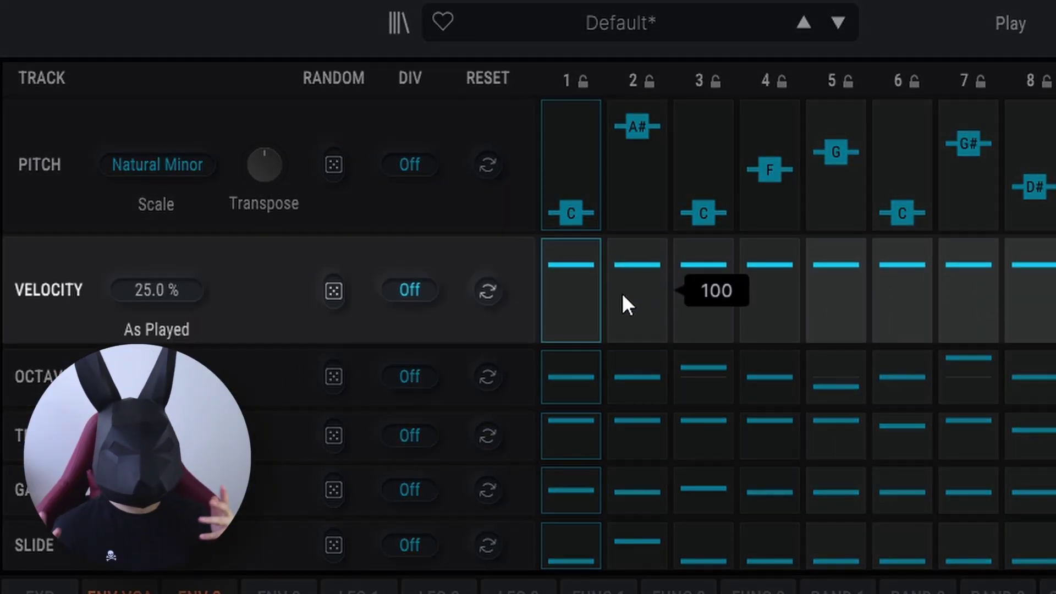
{"action": "left_click_drag", "start_coordinate": [623, 297], "coordinate": [929, 326]}
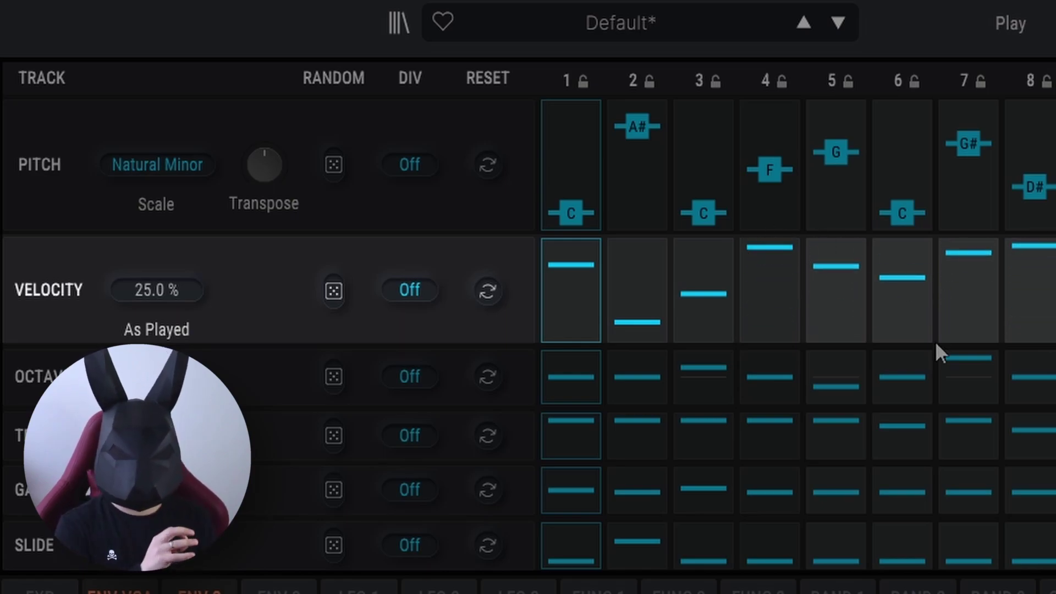
{"action": "left_click", "coordinate": [960, 277]}
{"action": "left_click", "coordinate": [1030, 316]}
{"action": "left_click", "coordinate": [687, 274]}
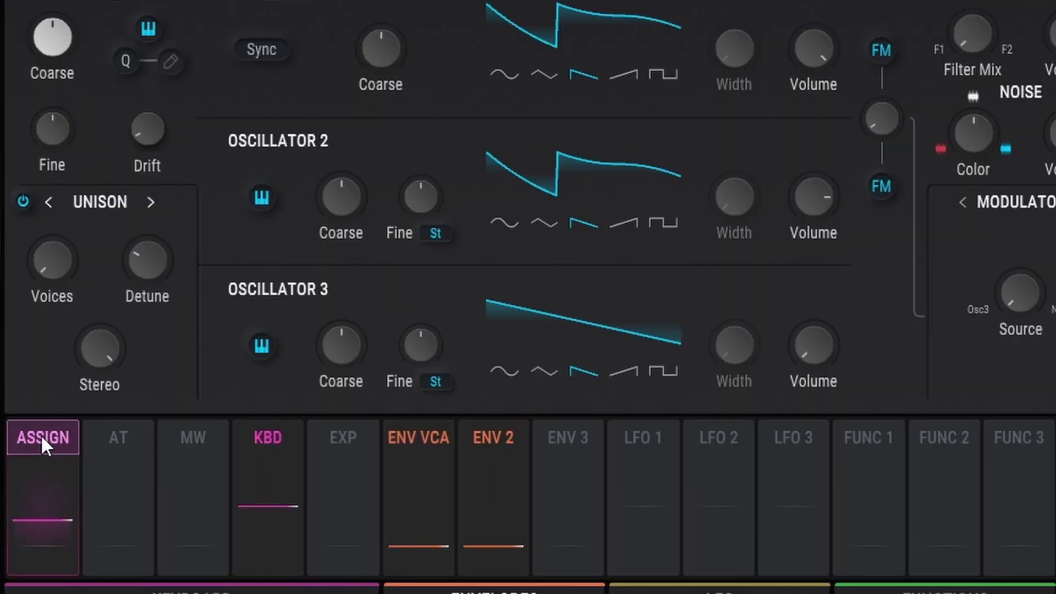
Step: Modulate the analog engine's FM amount with velocity, using a modulation amount of 0.45
{"action": "left_click", "coordinate": [44, 440]}
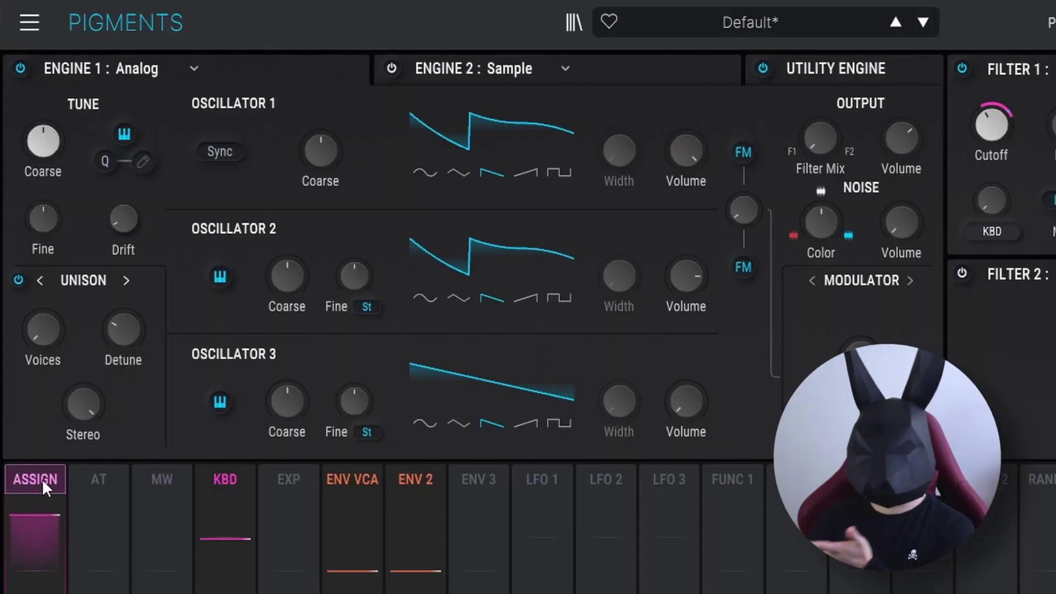
{"action": "left_click", "coordinate": [33, 487]}
{"action": "left_click_drag", "start_coordinate": [744, 207], "coordinate": [744, 189]}
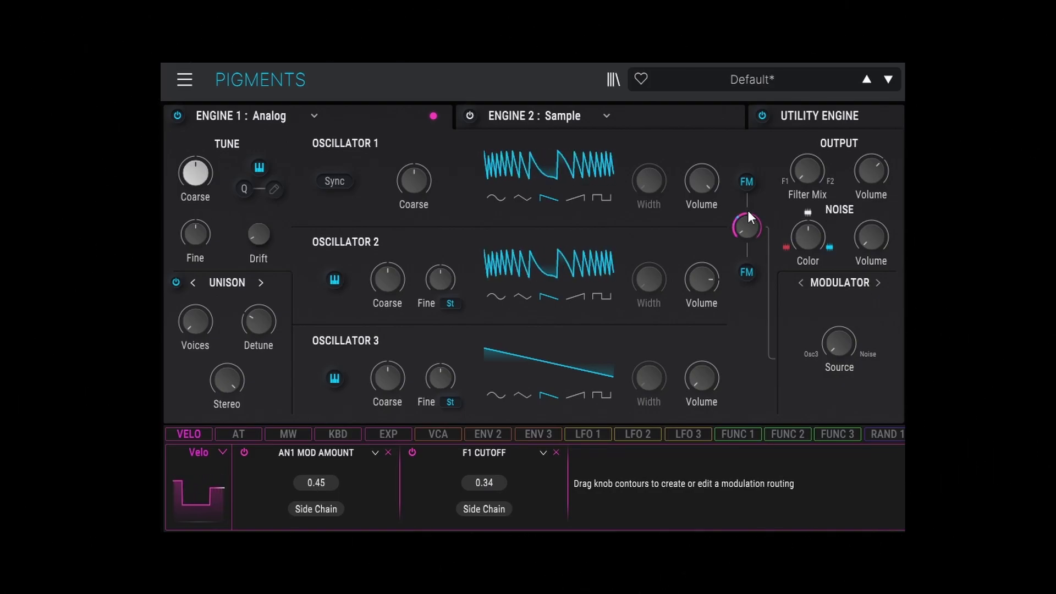
{"action": "mouse_move", "coordinate": [750, 228]}
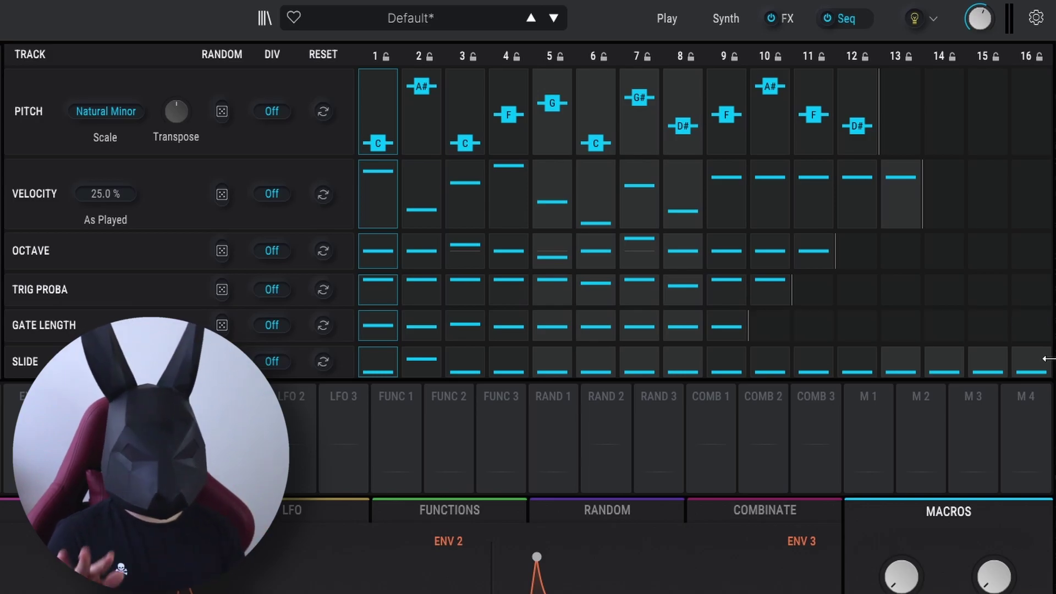
Step: Shorten the slide track to seven steps, and vary the velocity and trigger probability values of the steps from 9 onwards
{"action": "left_click_drag", "start_coordinate": [754, 359], "coordinate": [660, 359]}
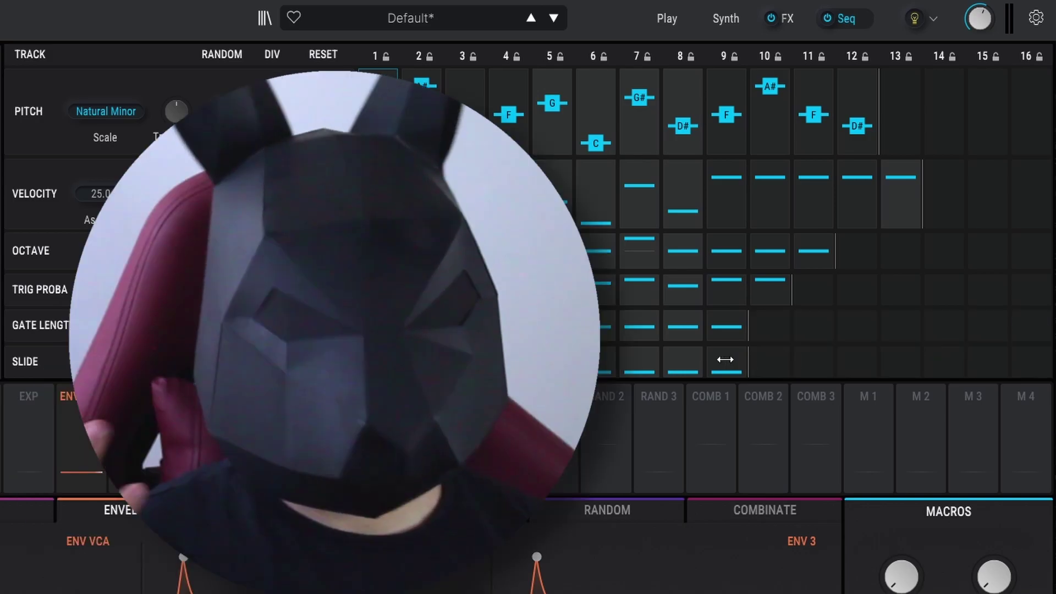
{"action": "mouse_move", "coordinate": [813, 191]}
{"action": "left_mouse_down"}
{"action": "mouse_move", "coordinate": [813, 220]}
{"action": "mouse_move", "coordinate": [801, 200]}
{"action": "mouse_move", "coordinate": [901, 200]}
{"action": "left_mouse_up"}
{"action": "left_click_drag", "start_coordinate": [737, 276], "coordinate": [763, 281]}
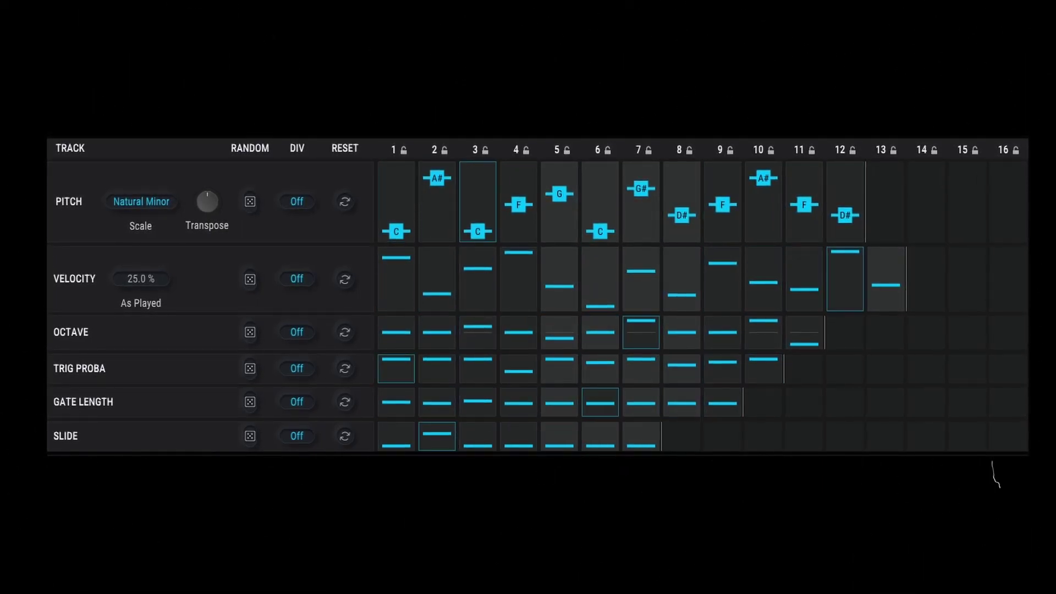
{"action": "left_click_drag", "start_coordinate": [618, 438], "coordinate": [618, 445]}
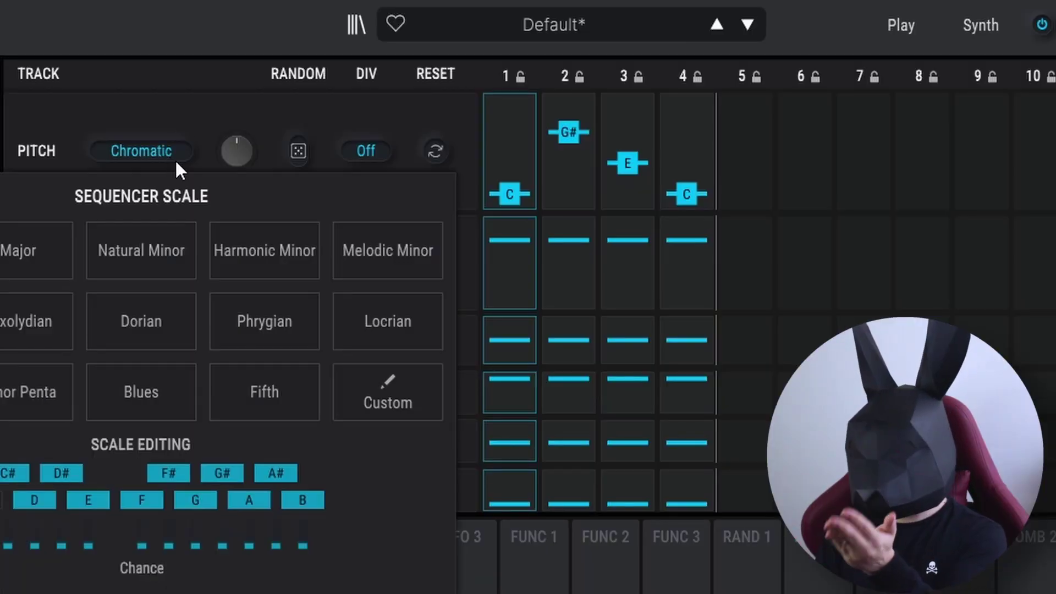
Step: Set the sequencer's pitch scale to Natural Minor
{"action": "left_click", "coordinate": [142, 250]}
{"action": "left_click", "coordinate": [236, 107]}
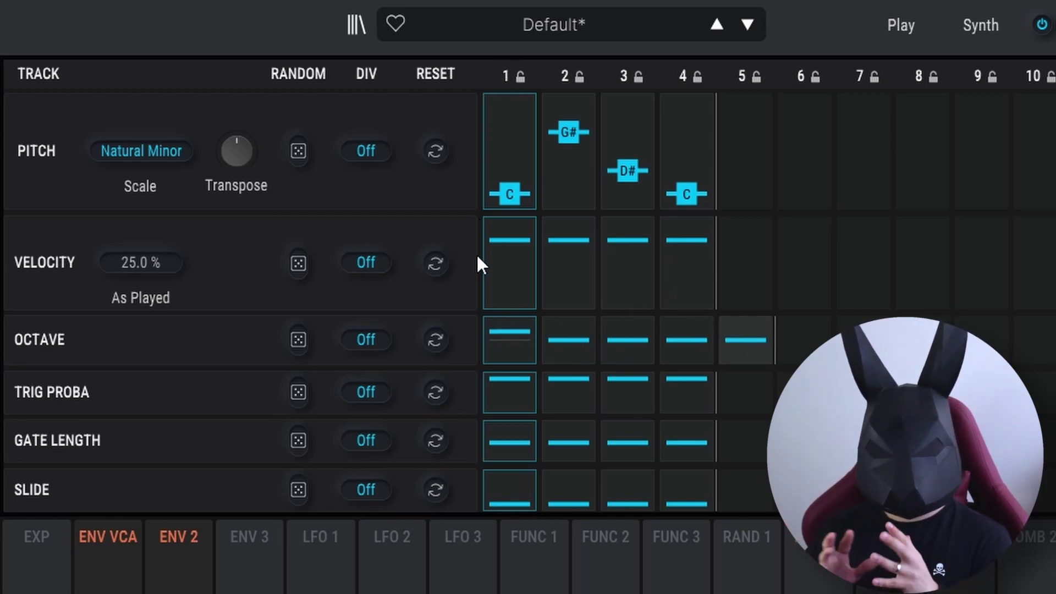
{"action": "mouse_move", "coordinate": [513, 326]}
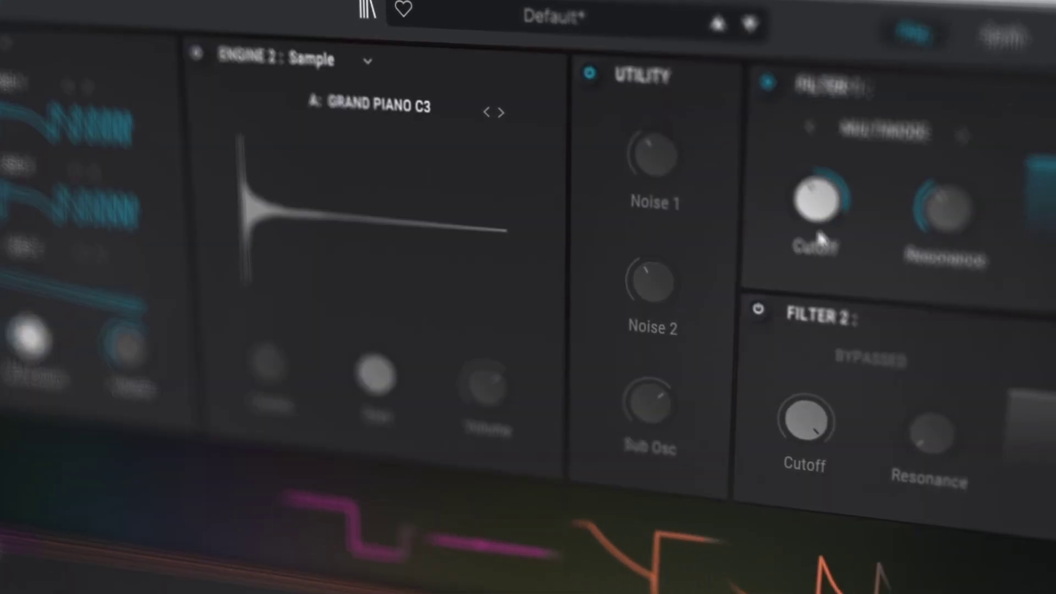
Step: Check the modulation sources on the filter 1 cutoff, and raise the octave value of sequencer step 2
{"action": "mouse_move", "coordinate": [820, 201]}
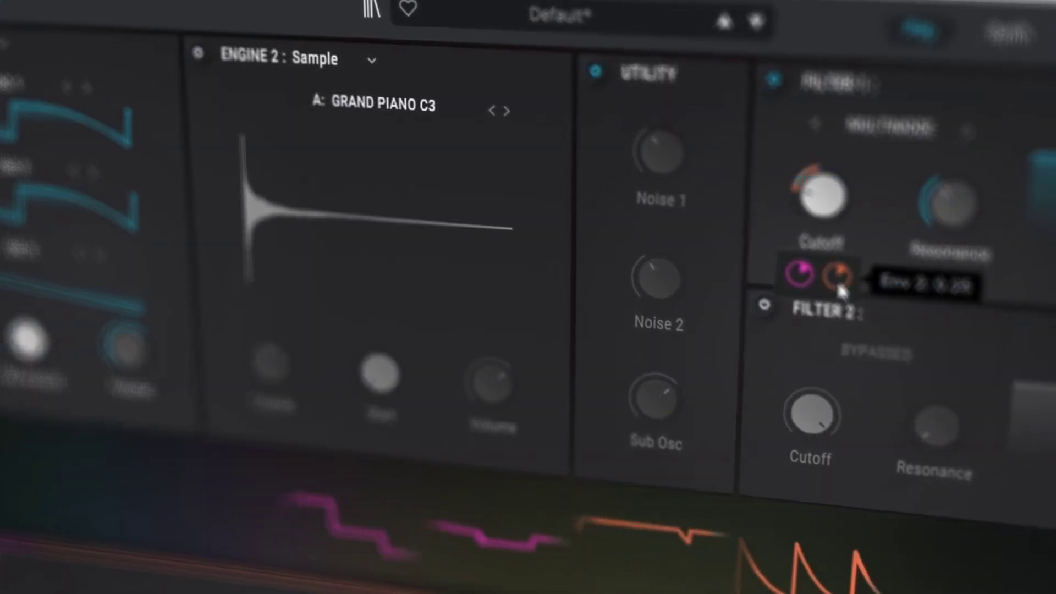
{"action": "mouse_move", "coordinate": [797, 277]}
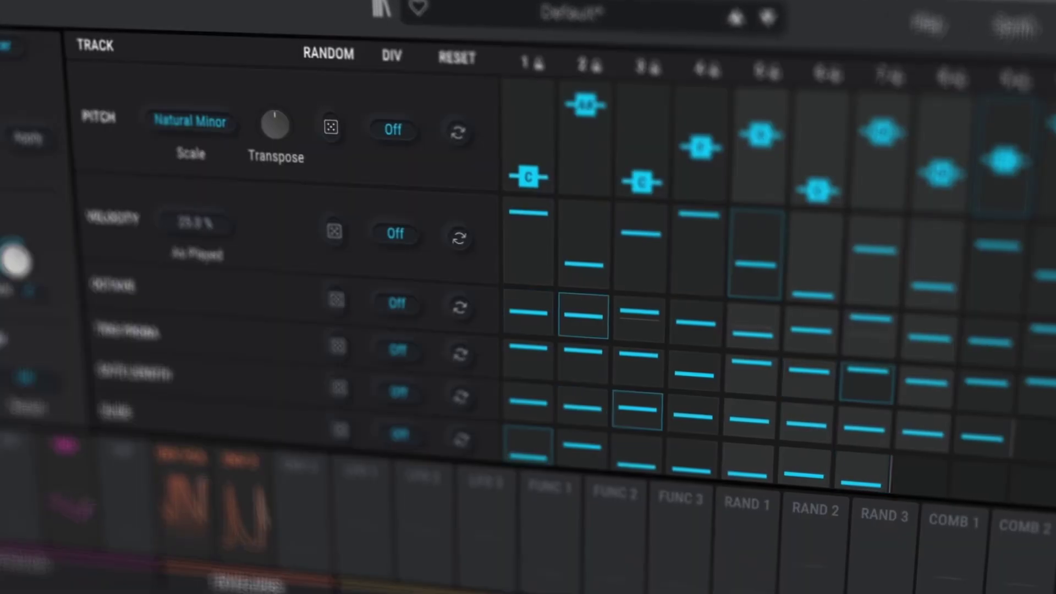
{"action": "mouse_move", "coordinate": [613, 307]}
{"action": "left_mouse_down"}
{"action": "mouse_move", "coordinate": [602, 310]}
{"action": "mouse_move", "coordinate": [606, 302]}
{"action": "left_mouse_up"}
{"action": "mouse_move", "coordinate": [599, 260]}
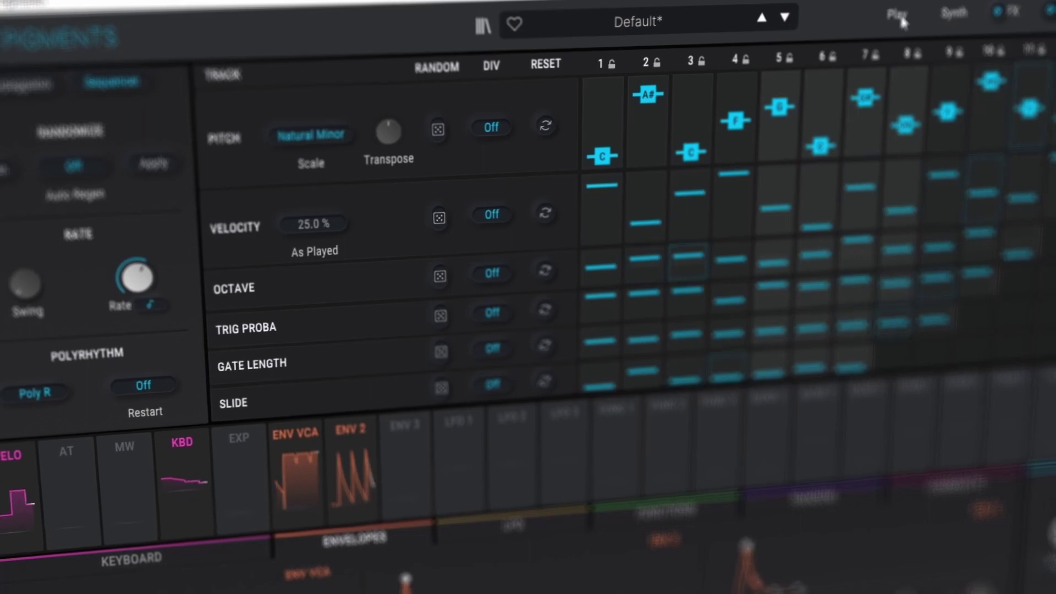
Step: Show the Random 1 modulator's settings in the synth view and bring up engine 2
{"action": "left_click", "coordinate": [942, 21]}
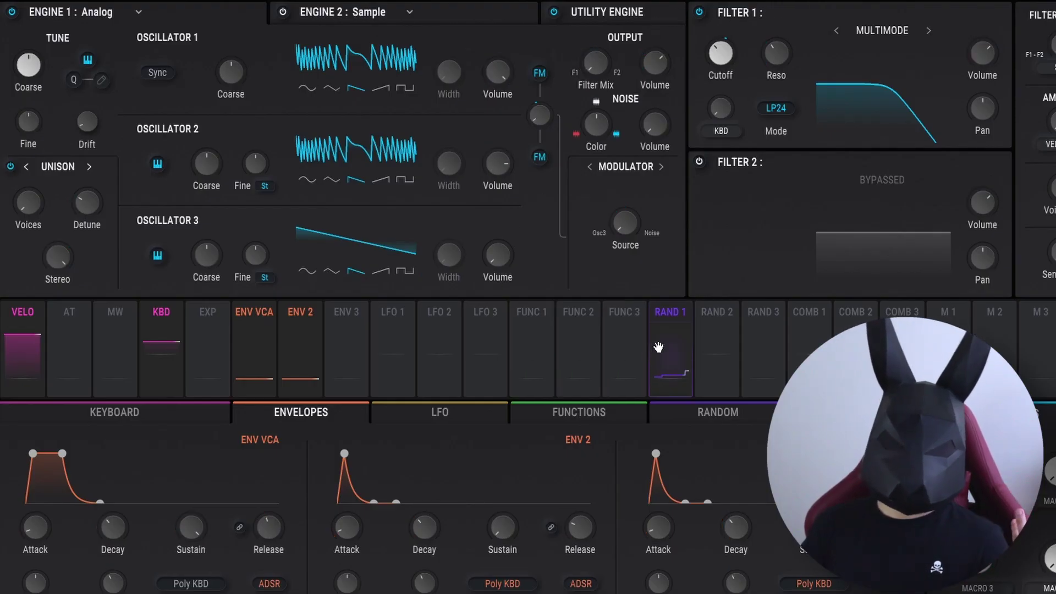
{"action": "left_click", "coordinate": [654, 350]}
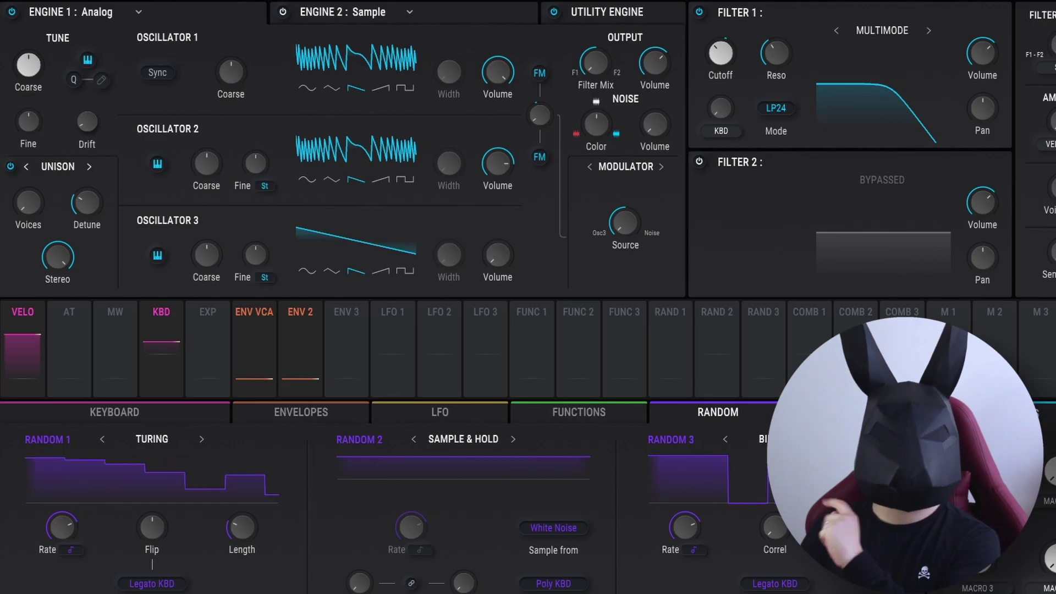
{"action": "mouse_move", "coordinate": [591, 77]}
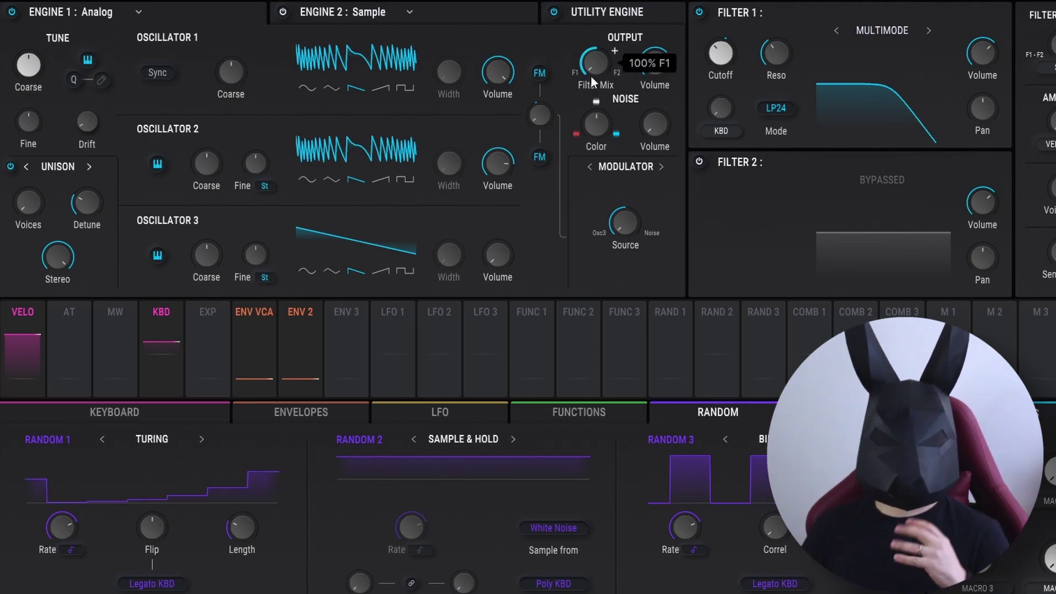
{"action": "left_click", "coordinate": [473, 15]}
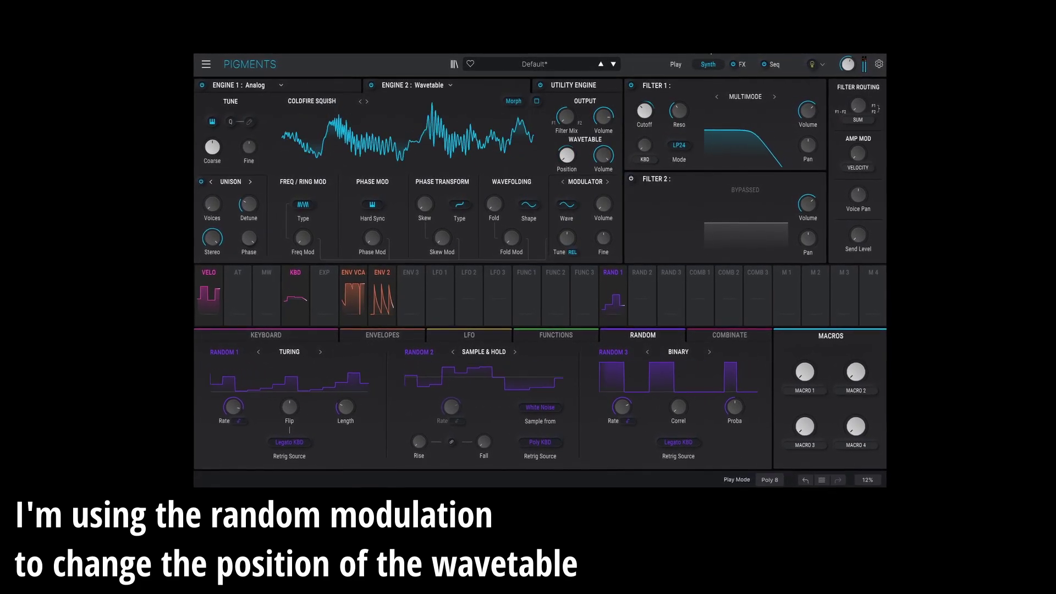
Step: Check the slide value of step 2 in the sequencer and return to the synth view
{"action": "left_click", "coordinate": [775, 65]}
{"action": "mouse_move", "coordinate": [547, 264]}
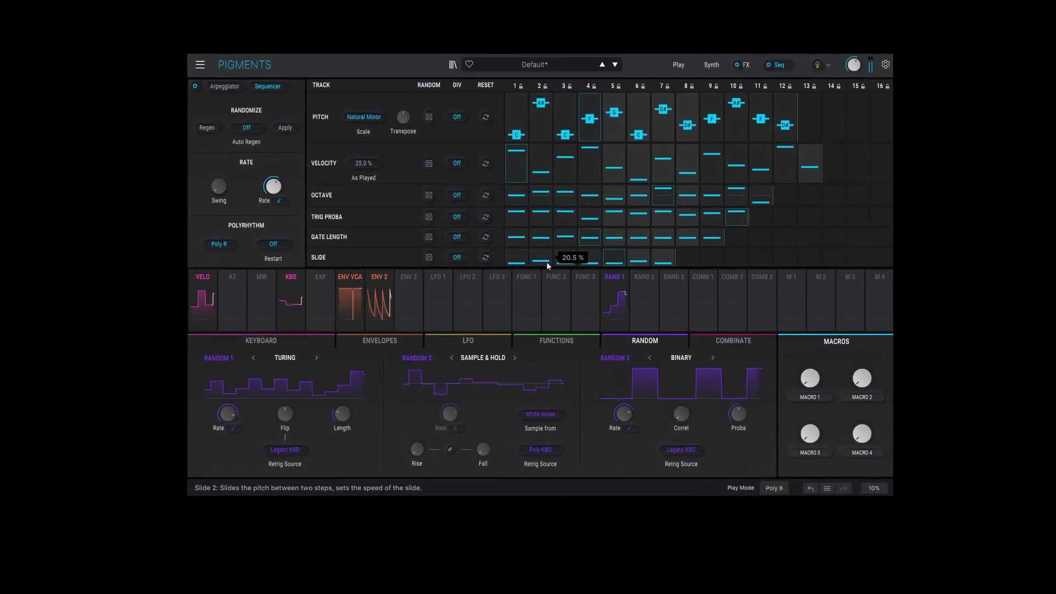
{"action": "left_click", "coordinate": [718, 65]}
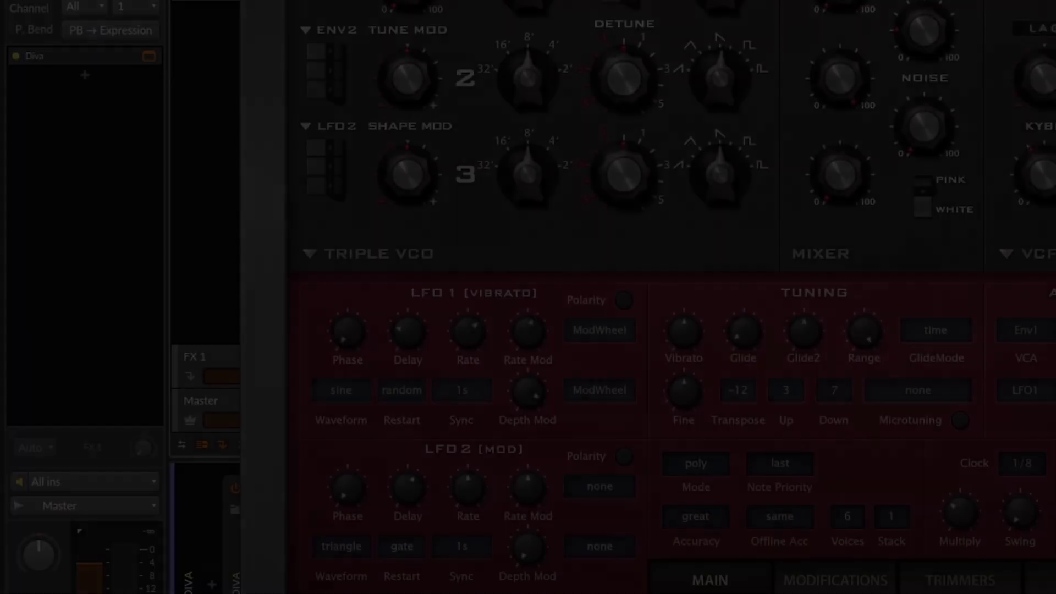
Step: In the DAW, set the Diva track's note input to the third-row Pigments track
{"action": "left_click", "coordinate": [81, 483]}
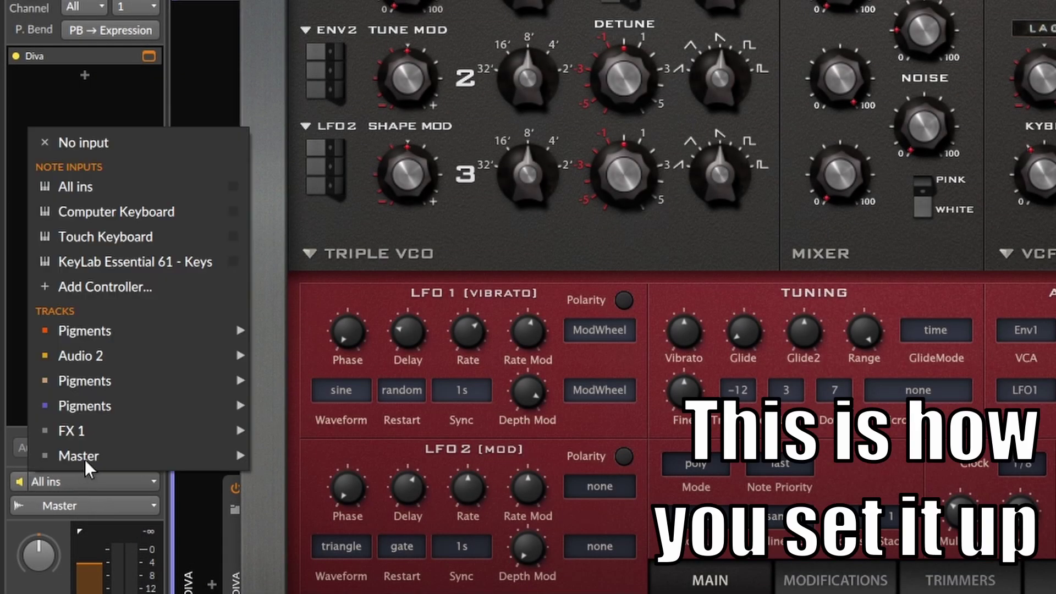
{"action": "mouse_move", "coordinate": [157, 381]}
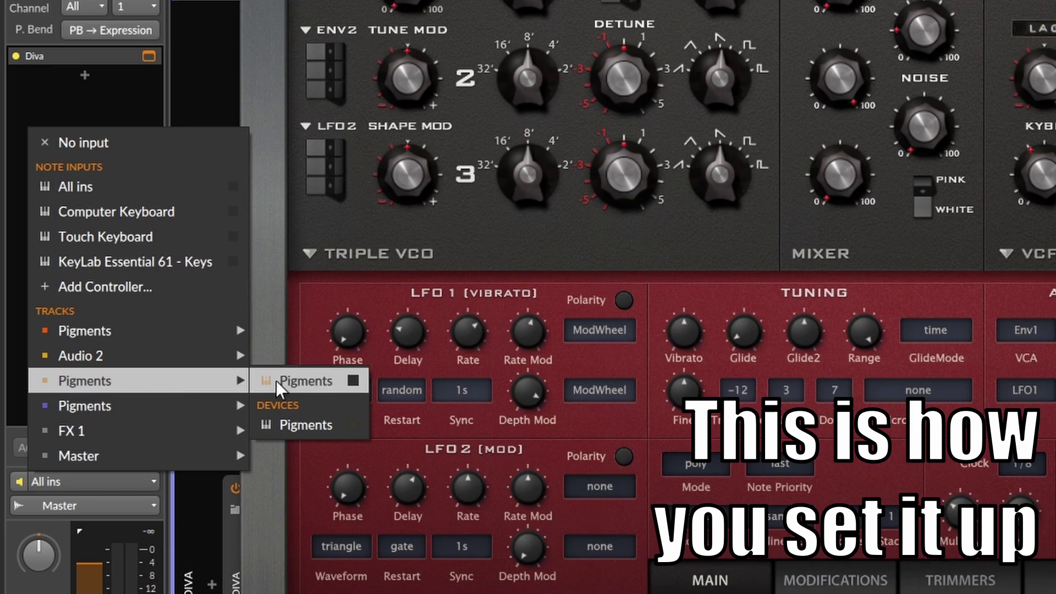
{"action": "left_click", "coordinate": [297, 379]}
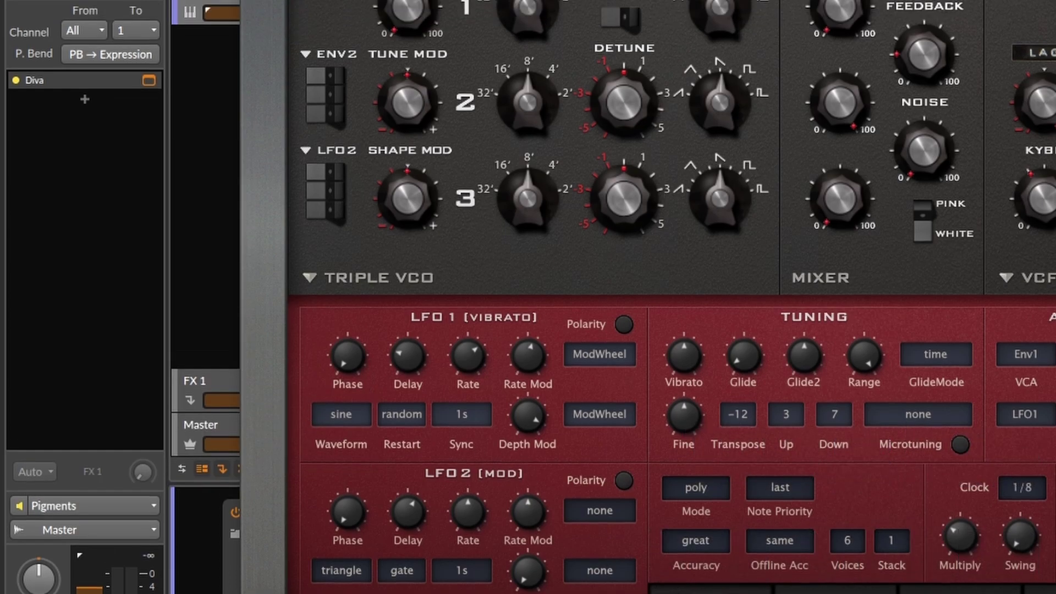
Step: Record-arm the third-row Pigments track together with the Diva track, and mute that Pigments track
{"action": "left_click", "coordinate": [259, 205]}
{"action": "left_click", "coordinate": [266, 173]}
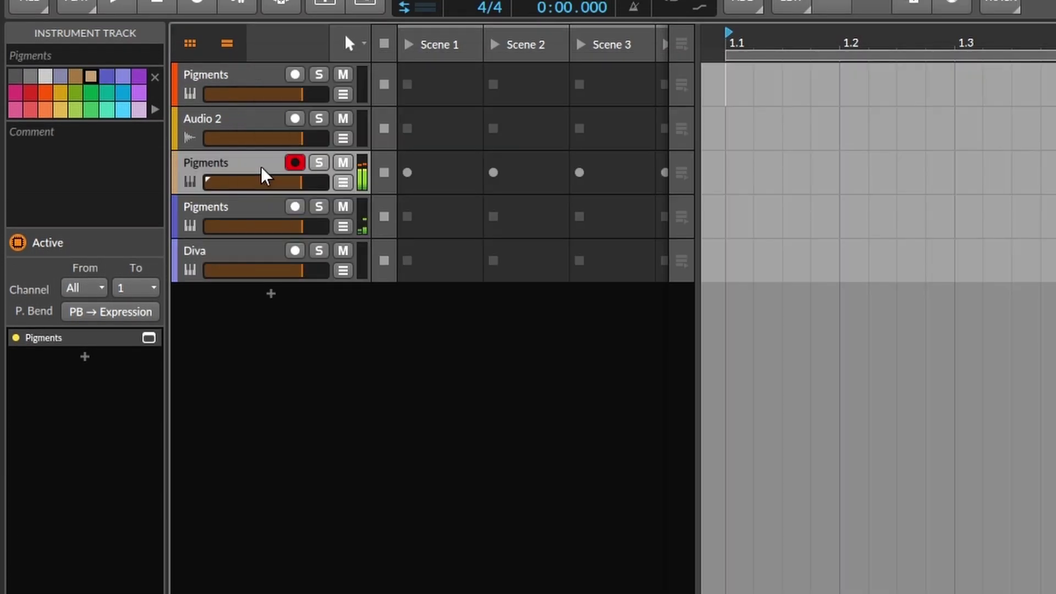
{"action": "left_click", "coordinate": [295, 163]}
{"action": "key", "text": "Down"}
{"action": "key", "text": "Down"}
{"action": "left_click", "coordinate": [295, 163]}
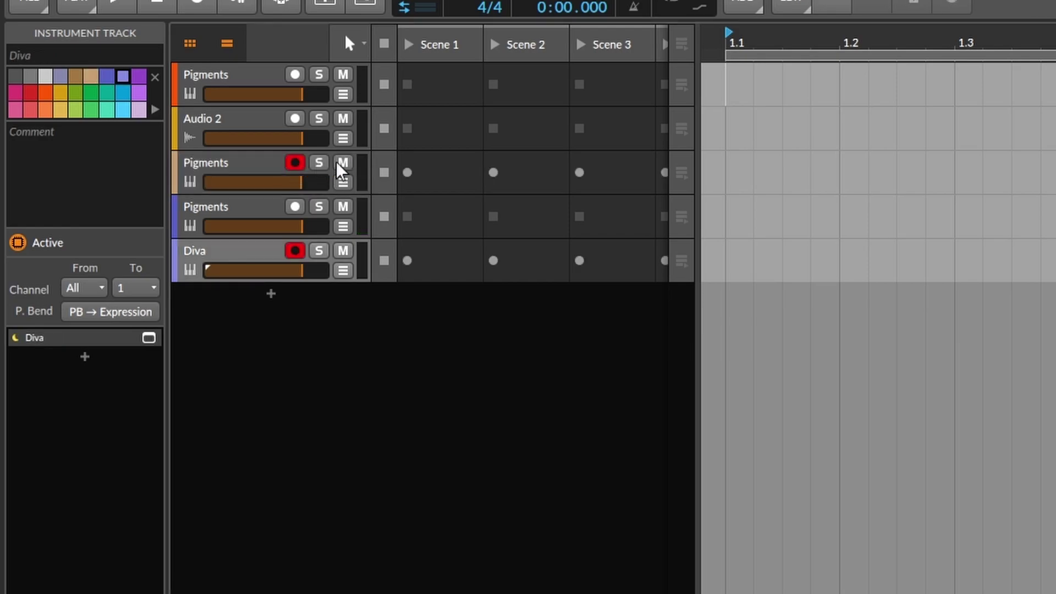
{"action": "left_click", "coordinate": [342, 163]}
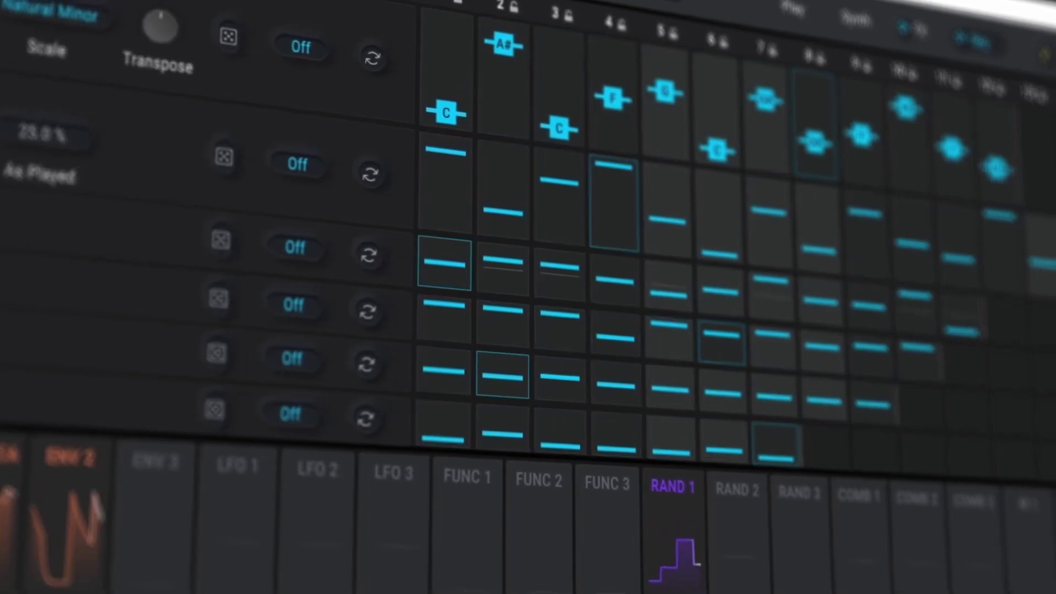
Step: Show engine 2 in Pigments' synth view and switch its wavetable display to the 2D waveform
{"action": "left_click", "coordinate": [847, 19]}
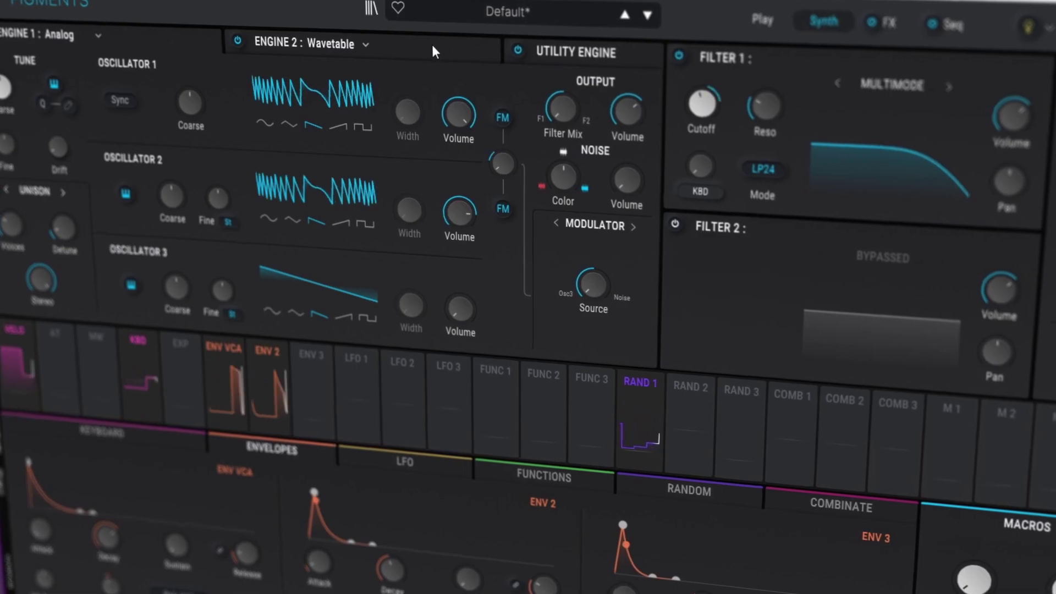
{"action": "left_click", "coordinate": [439, 49]}
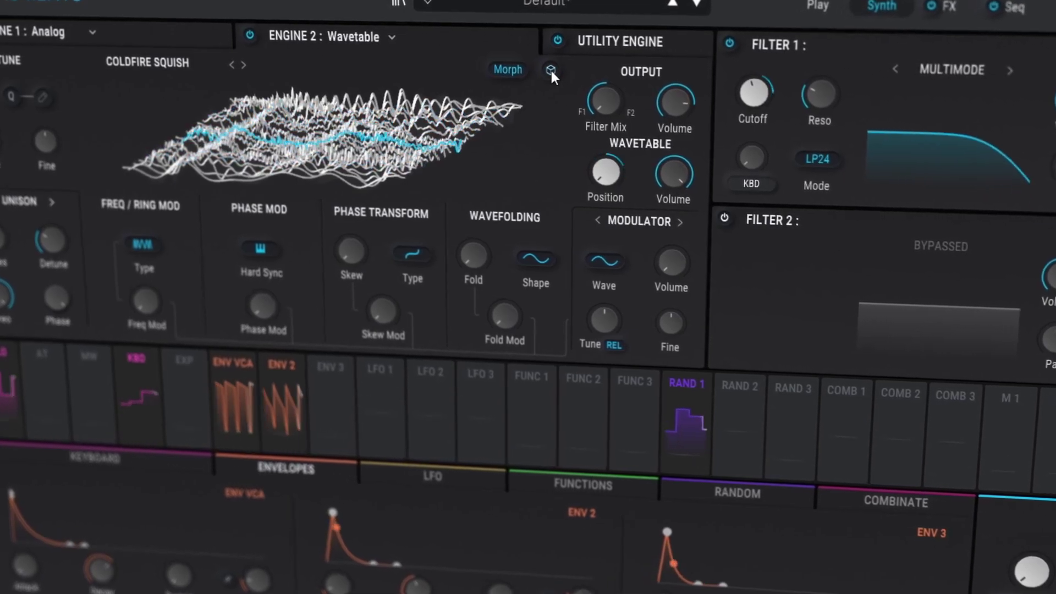
{"action": "left_click", "coordinate": [544, 71]}
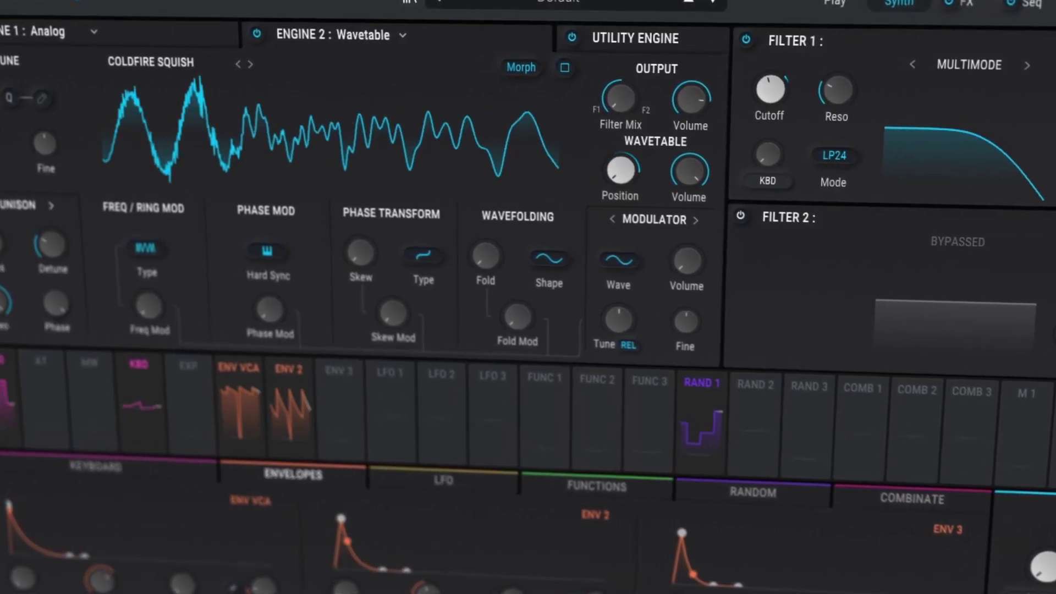